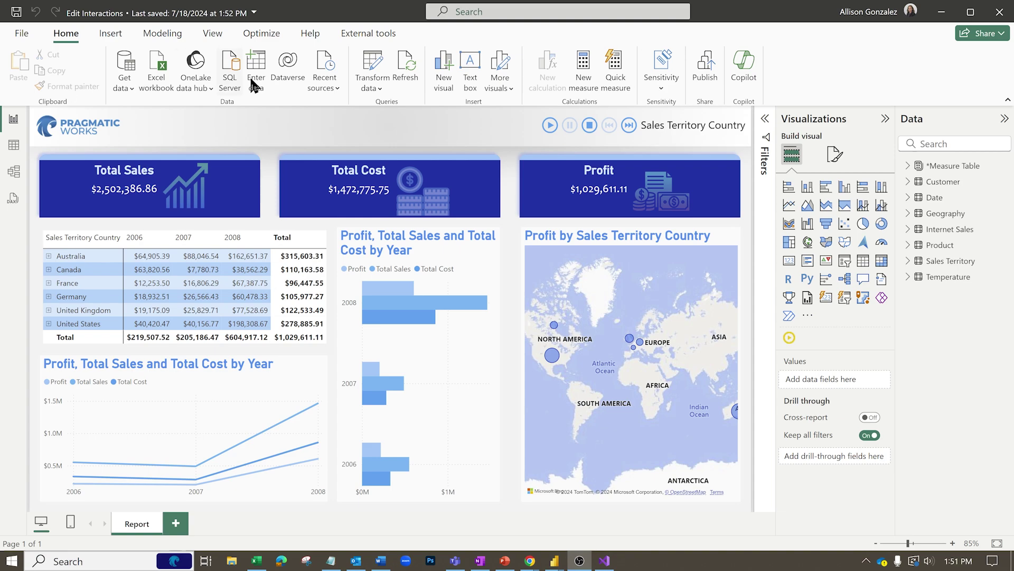
Step: Expand the View tab's Themes gallery and scroll down to the theme options, including Save current theme
left_click(213, 34)
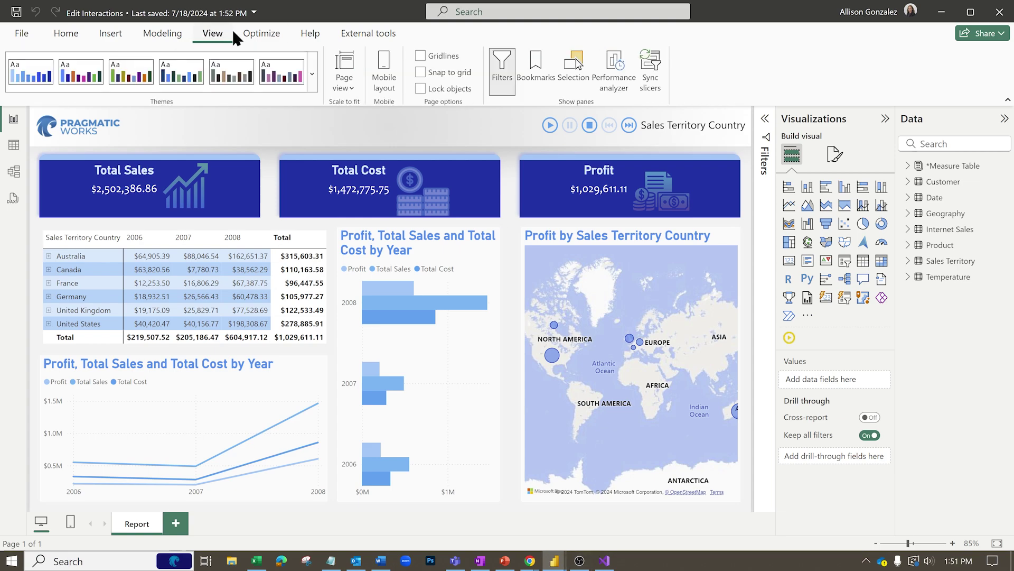
left_click(314, 69)
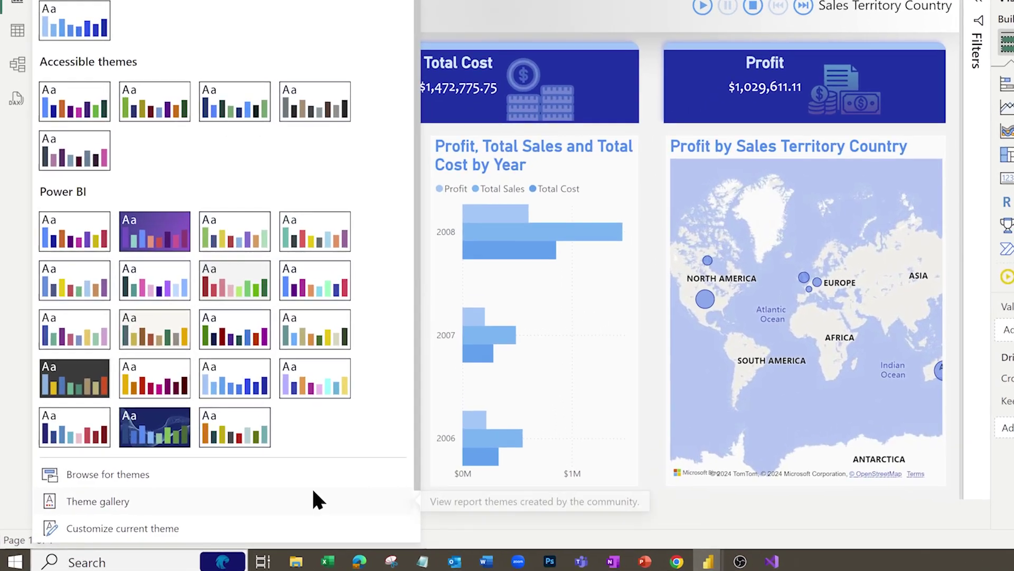
scroll(298, 449, "down", 1)
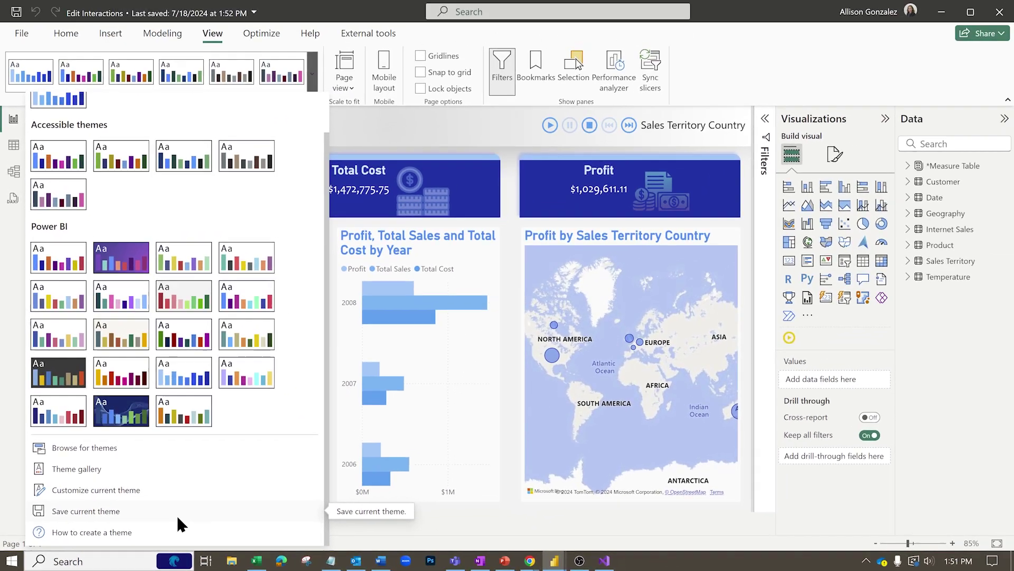
left_click(806, 83)
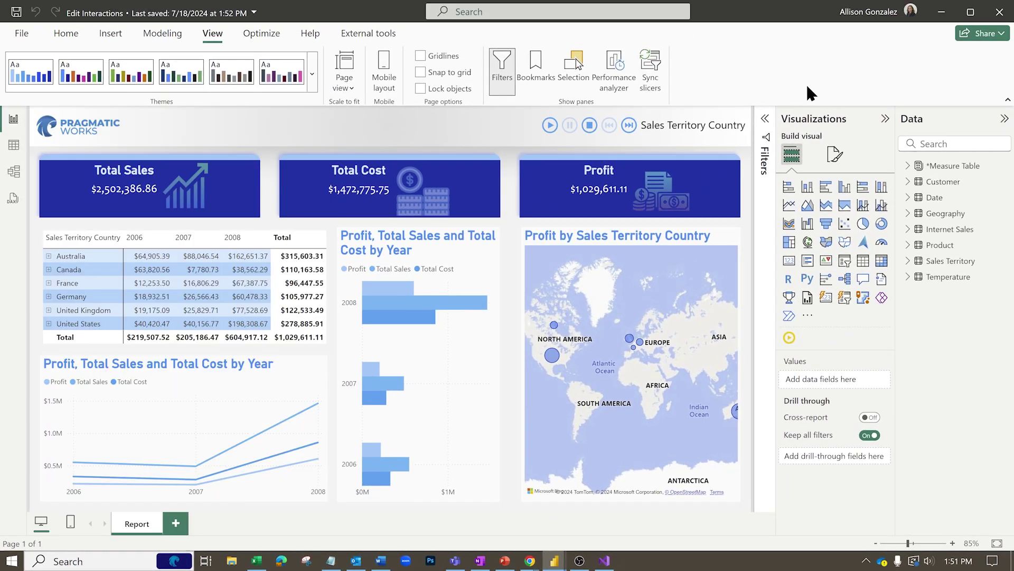
left_click(312, 74)
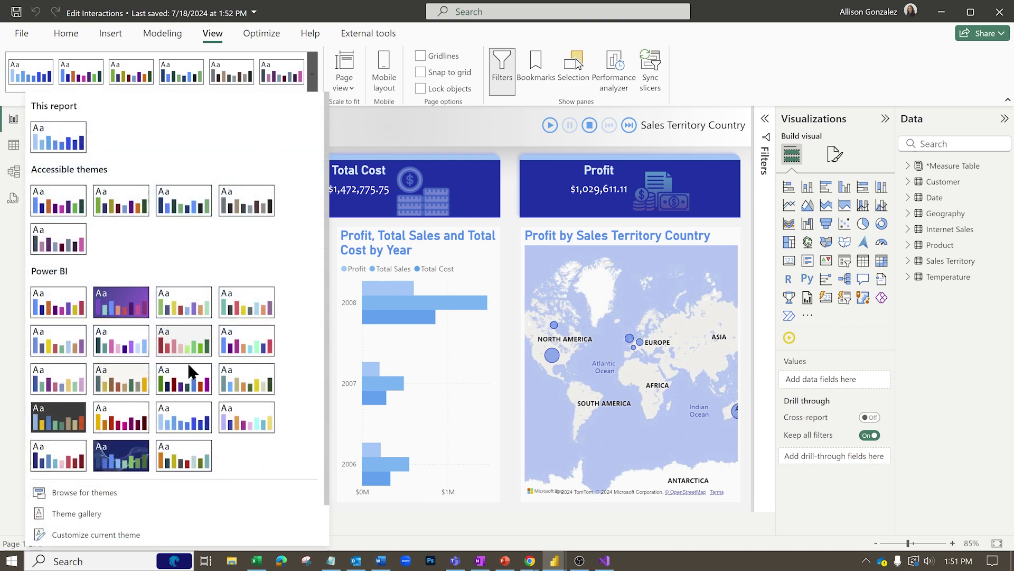
scroll(138, 306, "down", 2)
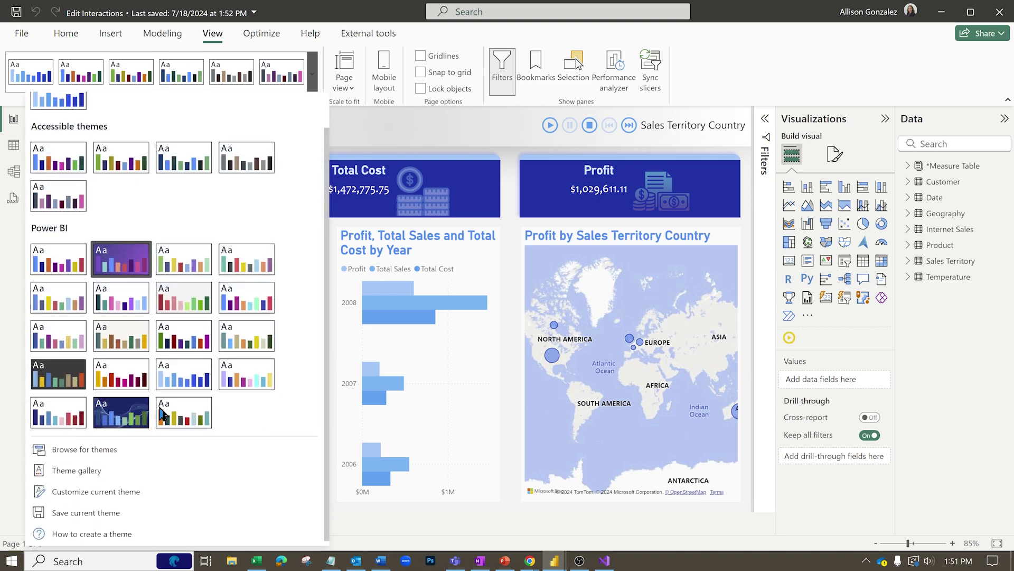
Step: Inspect the current theme's Page background settings without applying changes, then show the Format page options
left_click(141, 492)
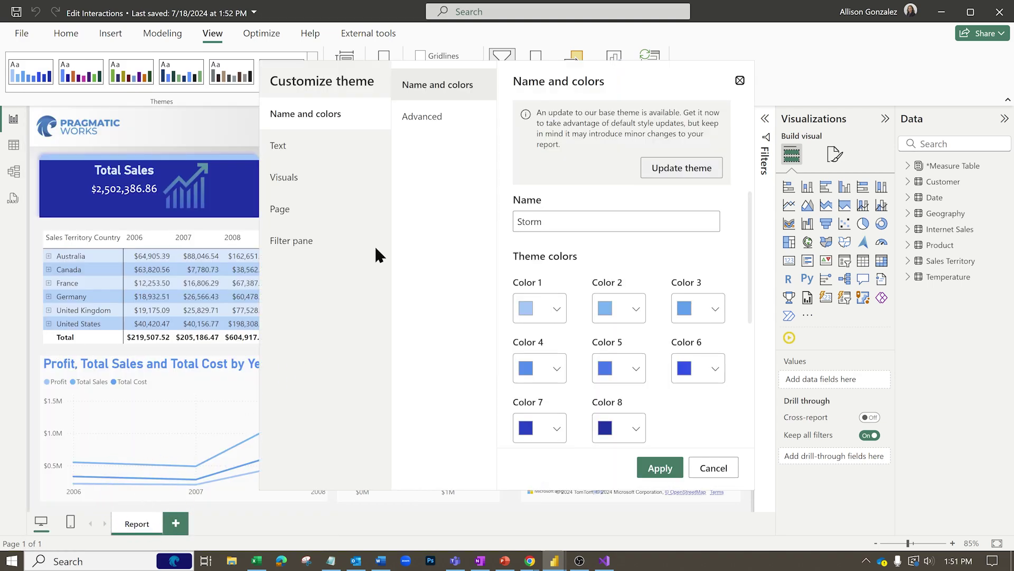
scroll(608, 317, "down", 5)
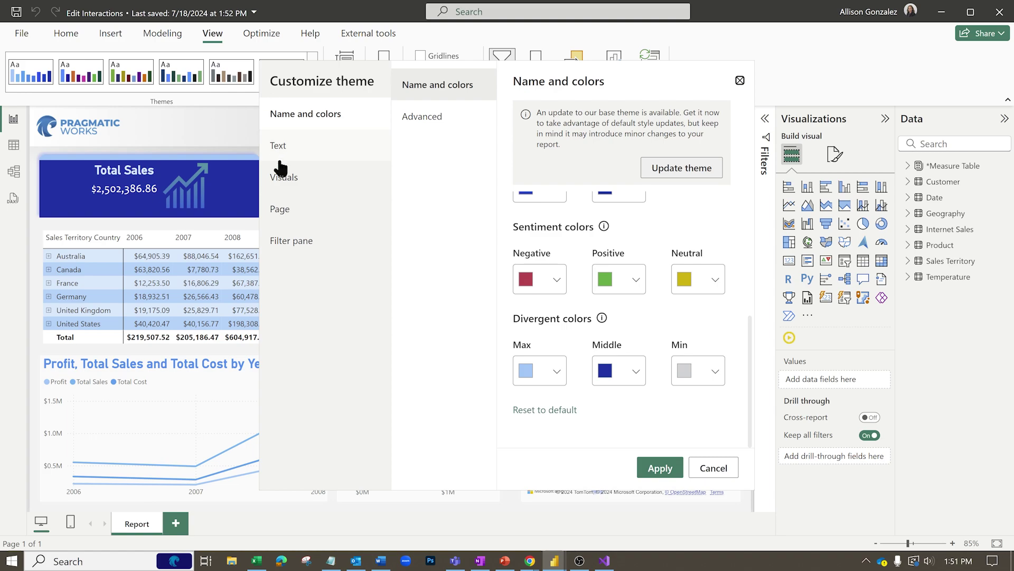
left_click(289, 210)
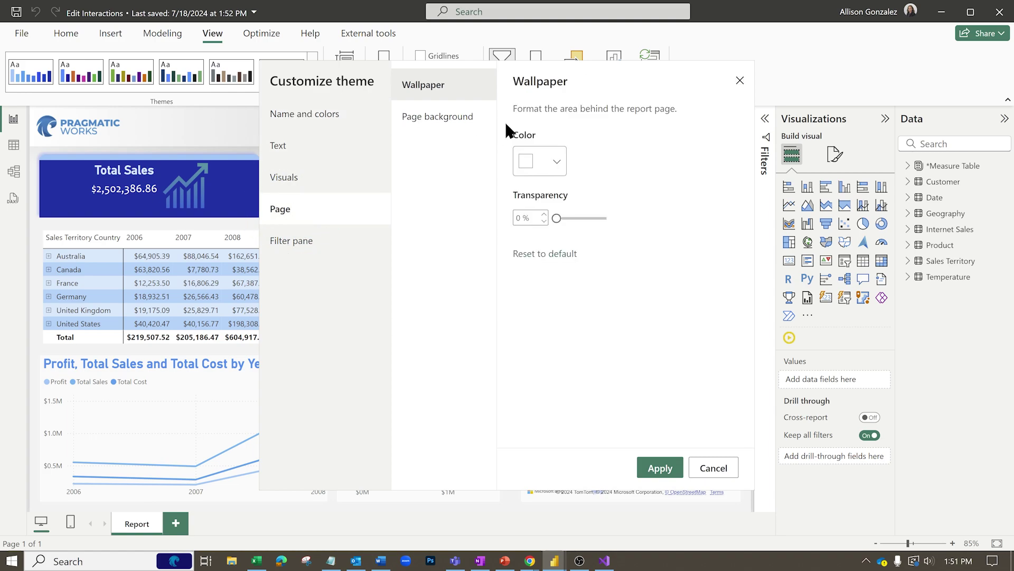
left_click(427, 117)
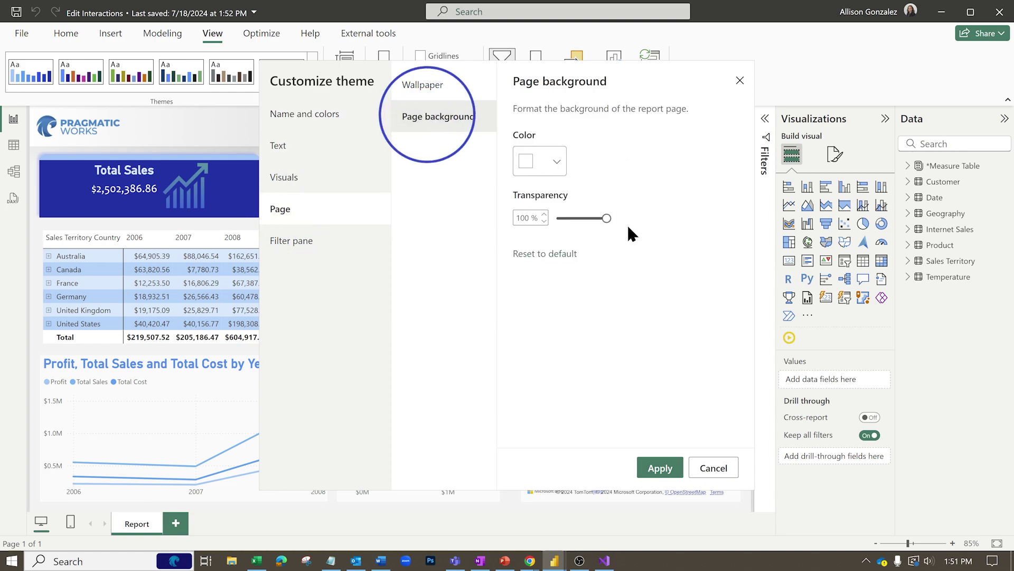
left_click(739, 80)
left_click(835, 154)
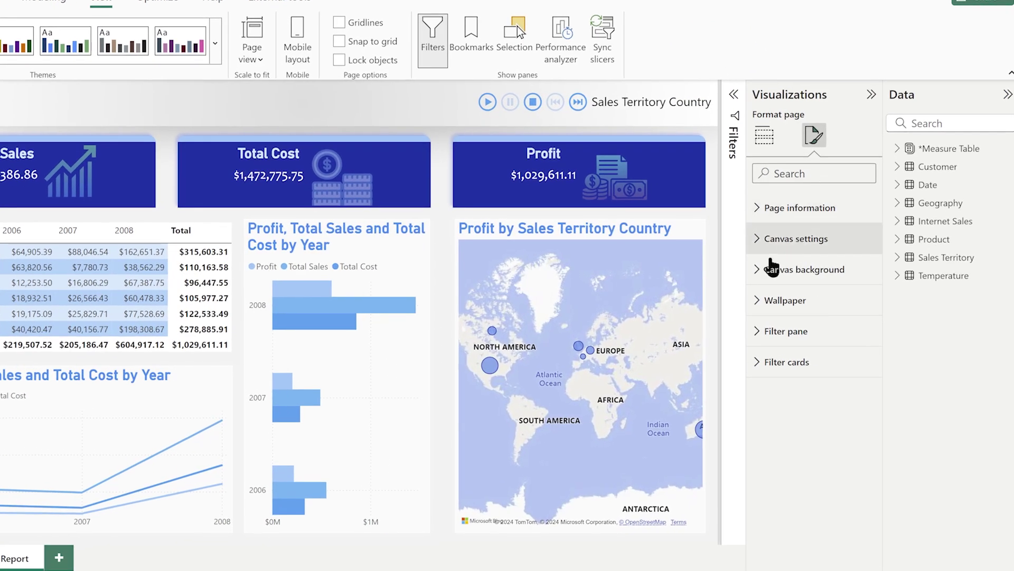
Step: Expand Canvas background to show the img.png image, Fit image fit and 0% transparency
left_click(758, 272)
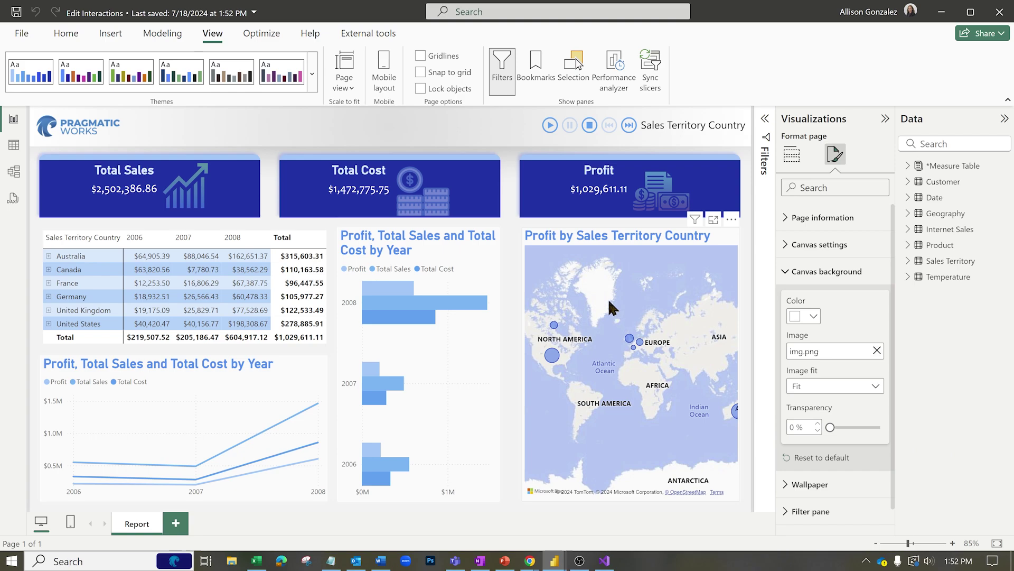
Step: Choose Save current theme from the Themes gallery to save it as Theme.json in Desktop\Themes
left_click(313, 74)
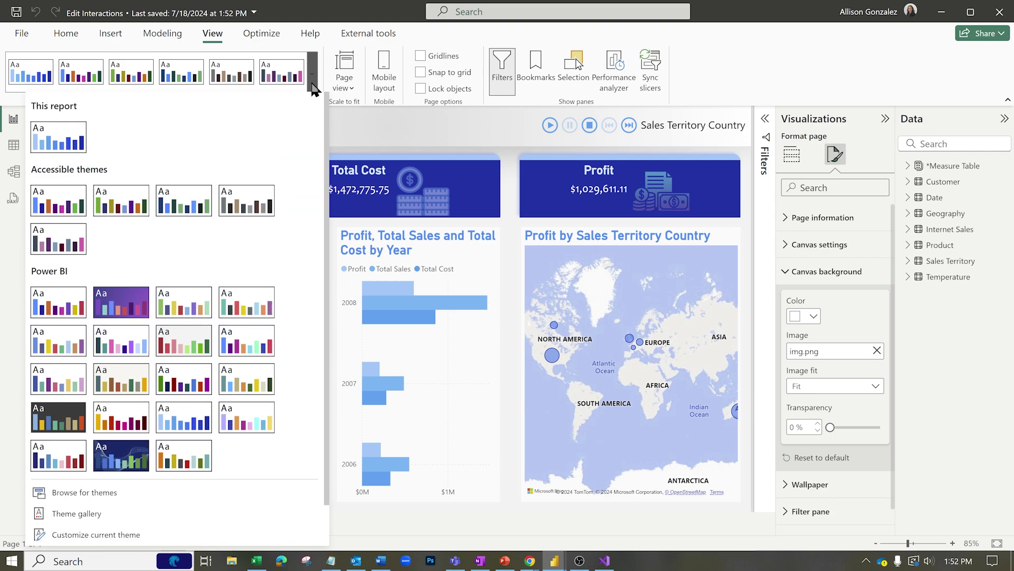
scroll(254, 359, "down", 1)
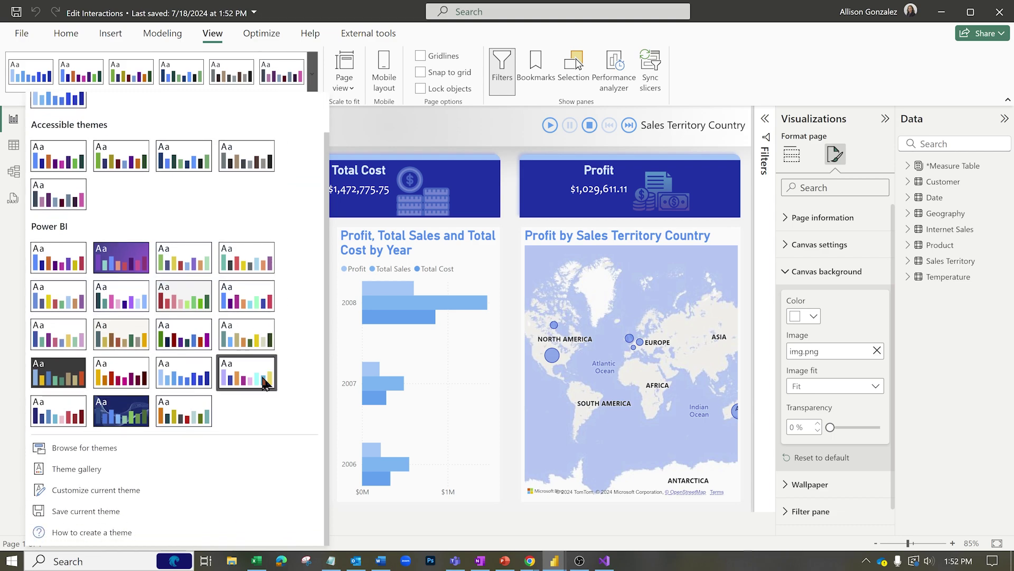
left_click(125, 513)
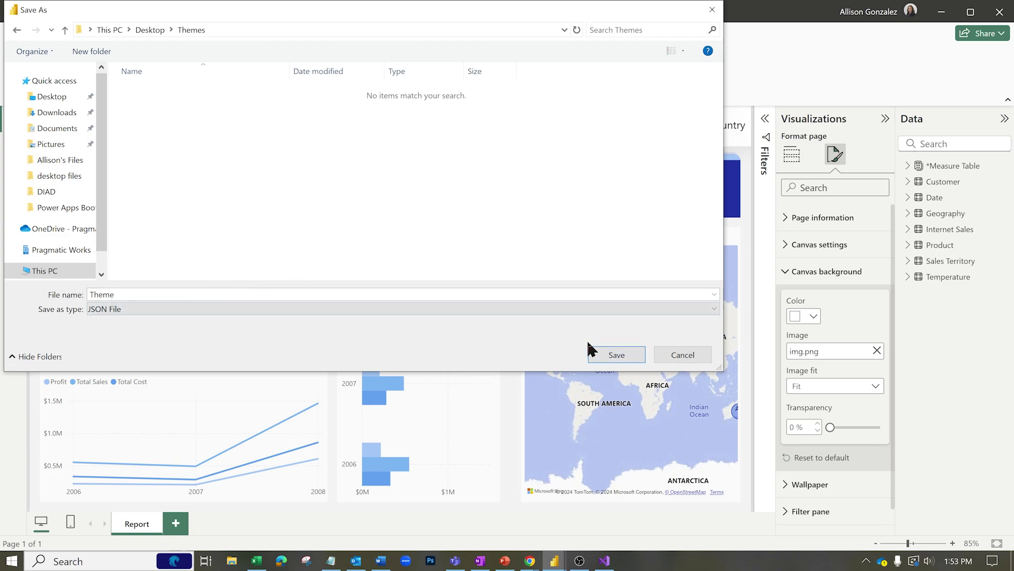
Step: Save the theme as Theme in the Themes folder and select the new JSON file
left_click(606, 354)
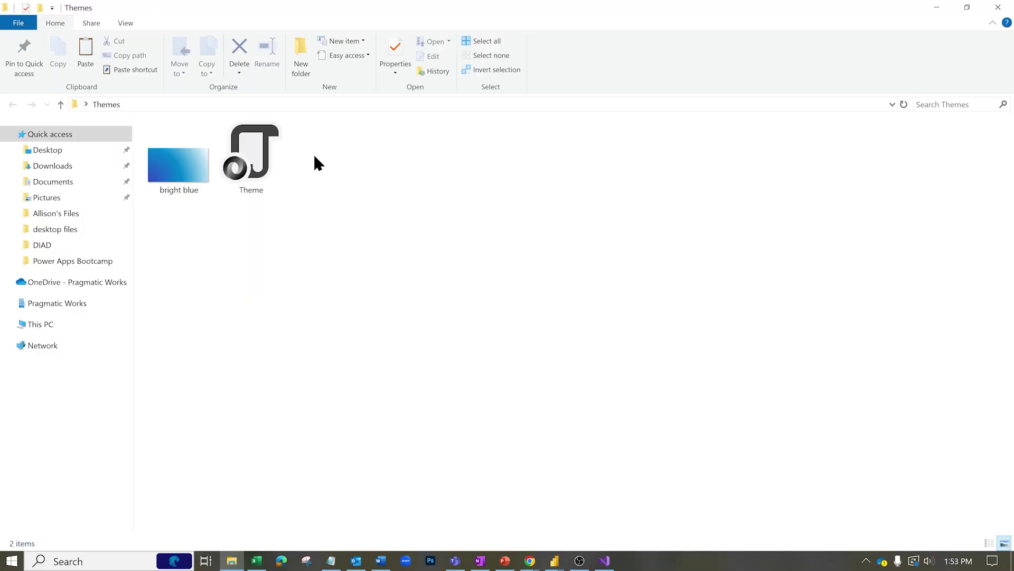
left_click(269, 157)
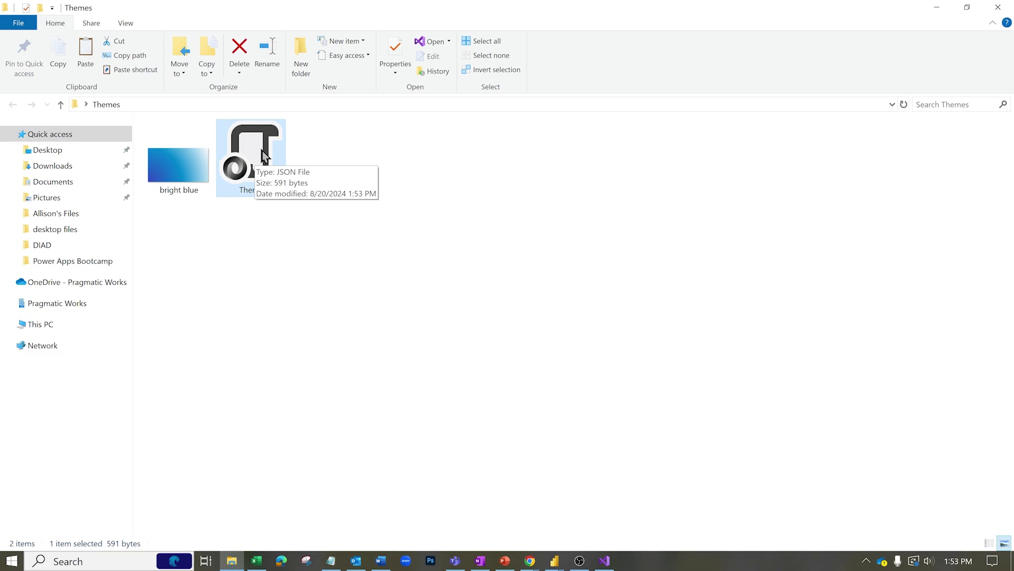
Step: Open Theme.json in Visual Studio and copy its entire single-line Storm theme JSON
double_click(263, 154)
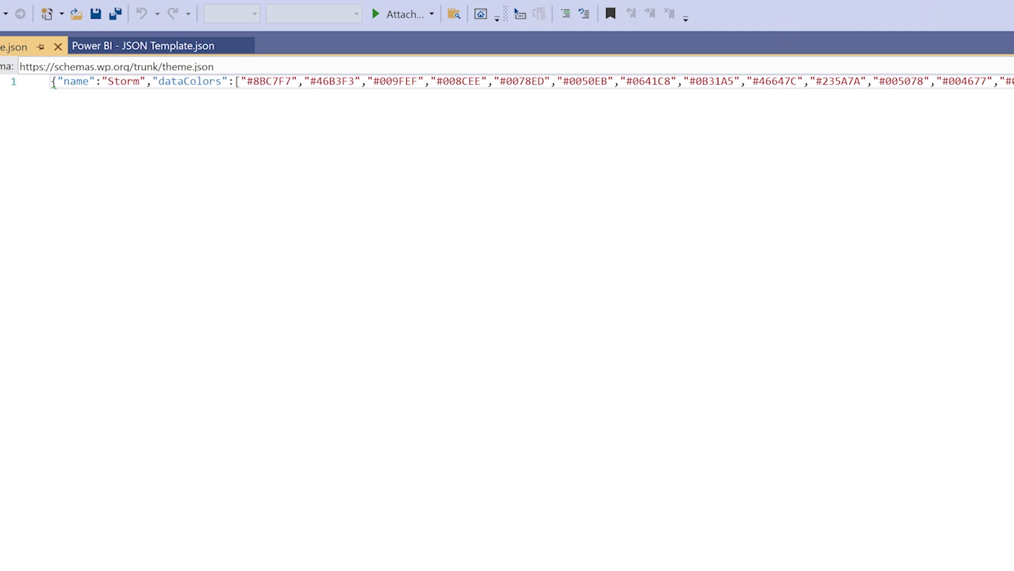
scroll(508, 81, "right", 15)
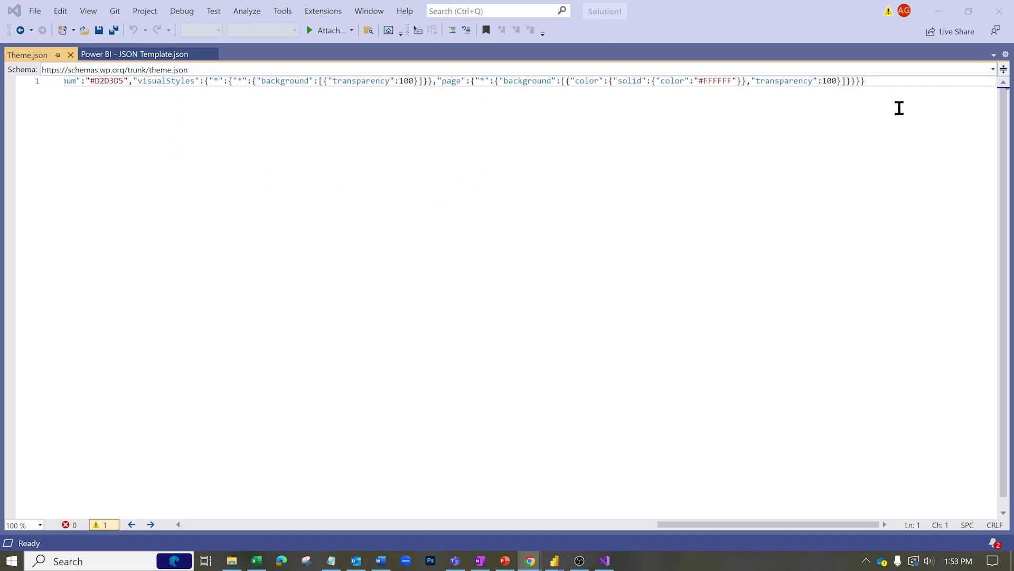
left_click_drag(878, 81, 58, 82)
key("ctrl+c")
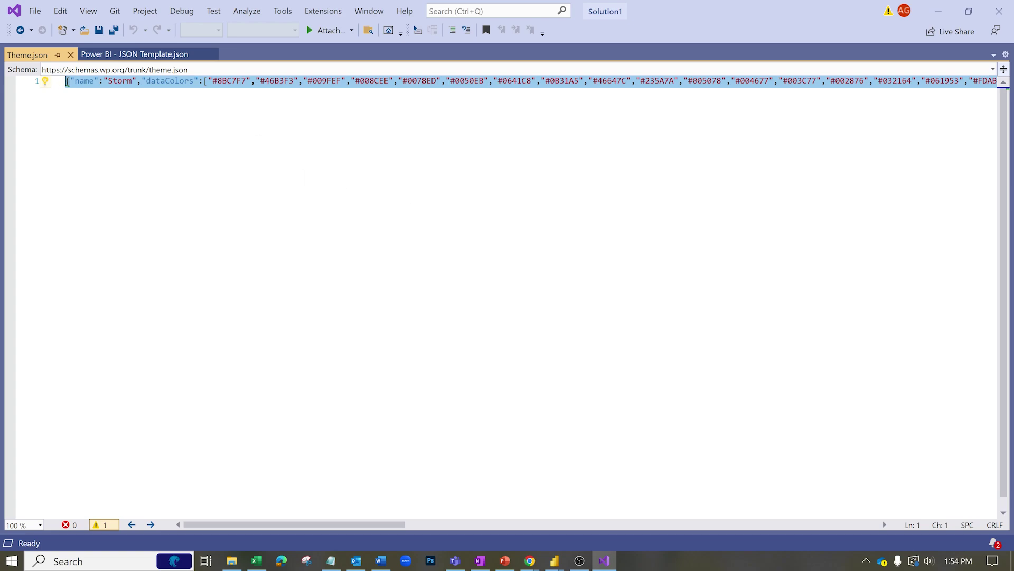
key("alt+Tab")
Step: Paste the Storm theme JSON into the formatter and process it, confirming it is VALID (RFC 8259)
left_click_drag(390, 86, 345, 3)
key("ctrl+v")
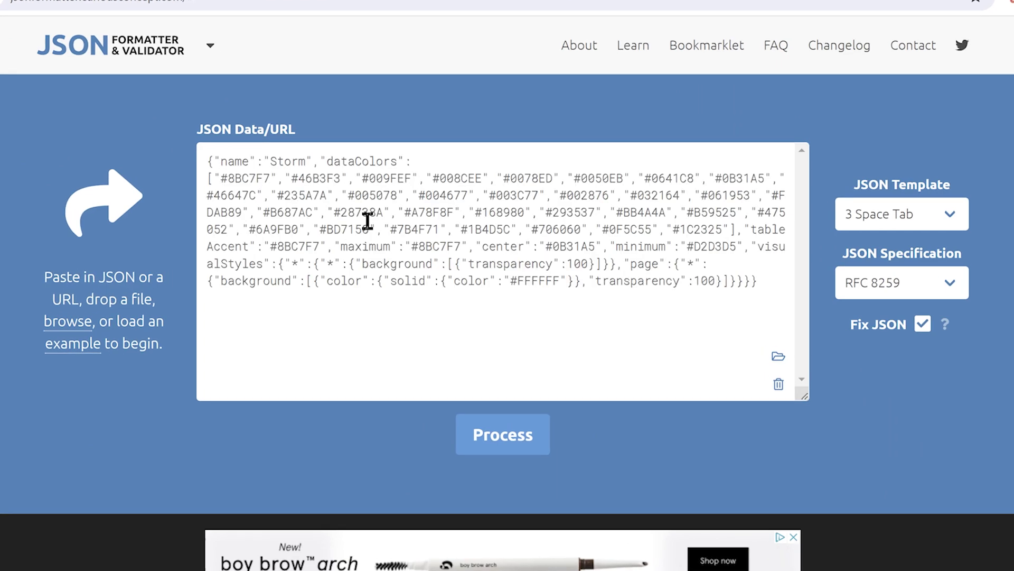
left_click(502, 434)
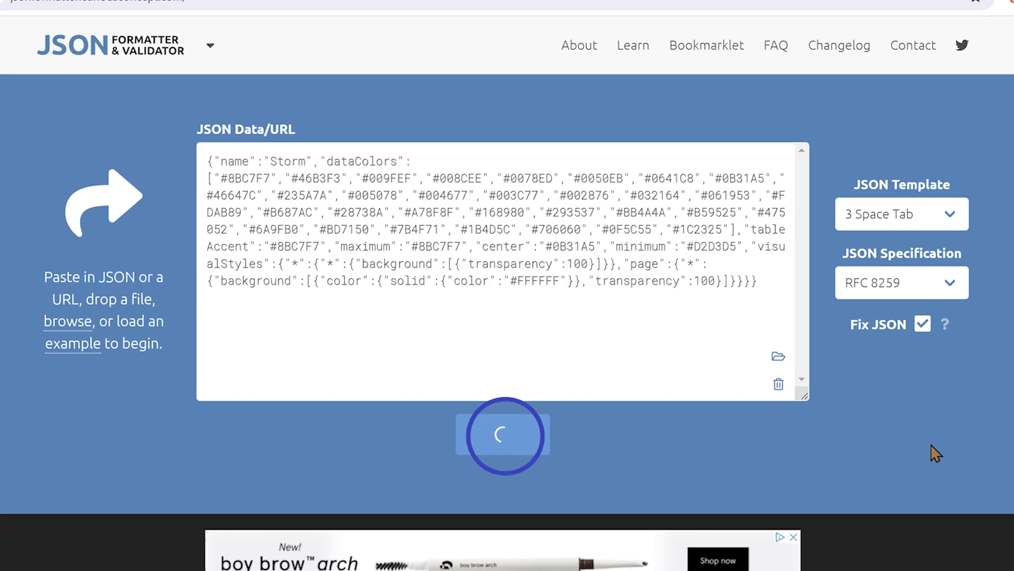
scroll(311, 438, "down", 5)
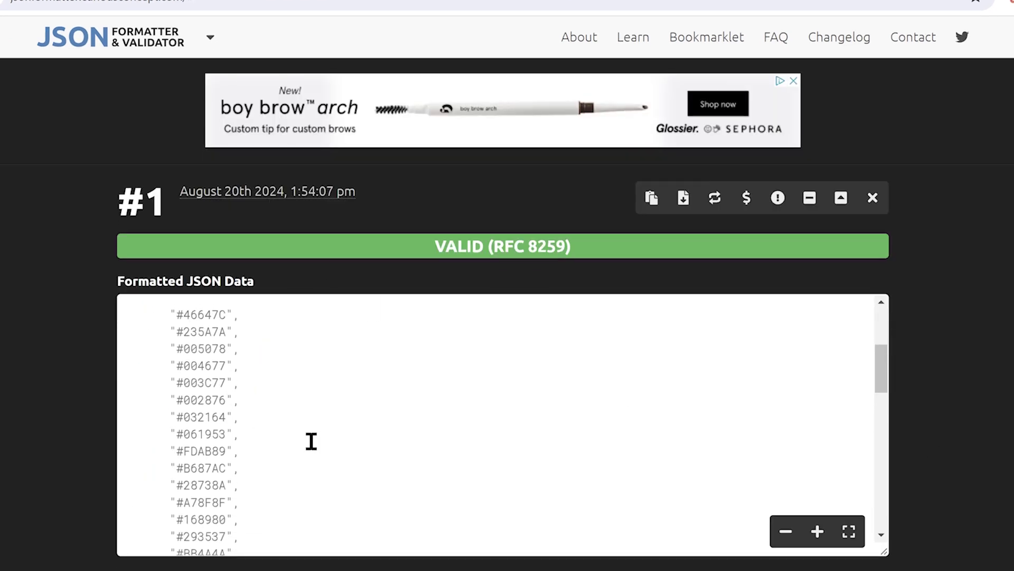
scroll(311, 438, "down", 3)
scroll(366, 401, "down", 10)
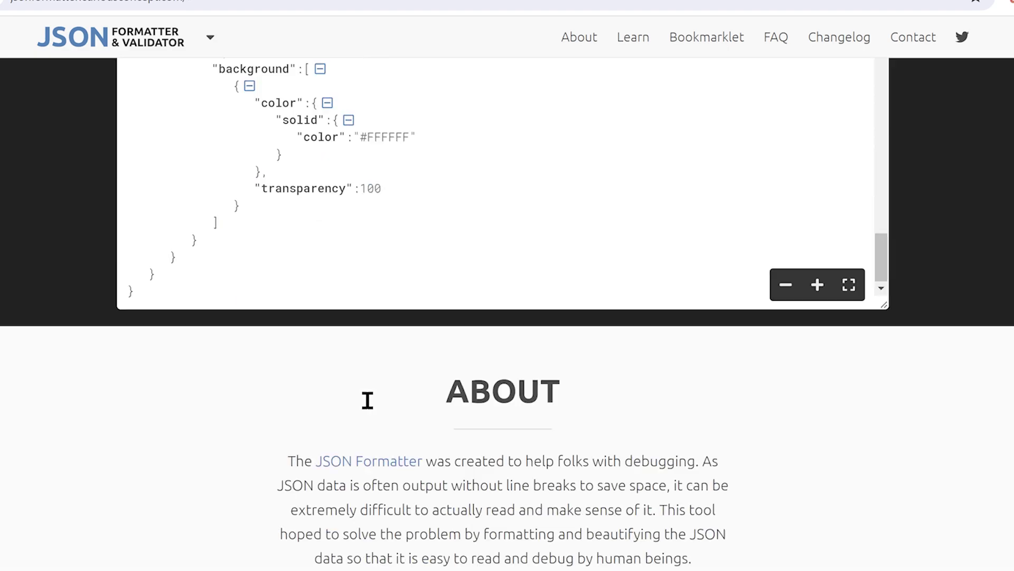
scroll(387, 392, "up", 10)
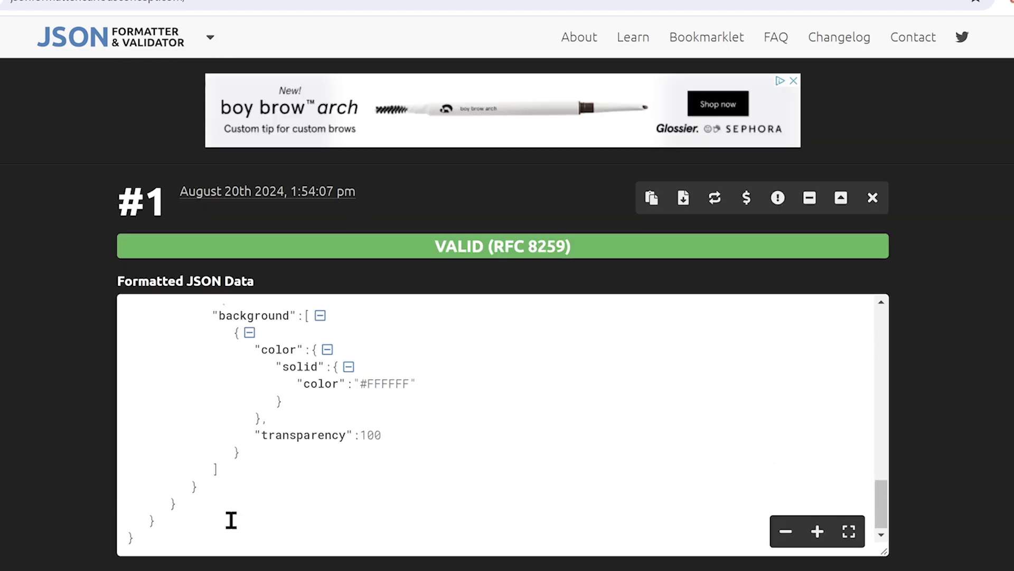
scroll(337, 436, "up", 15)
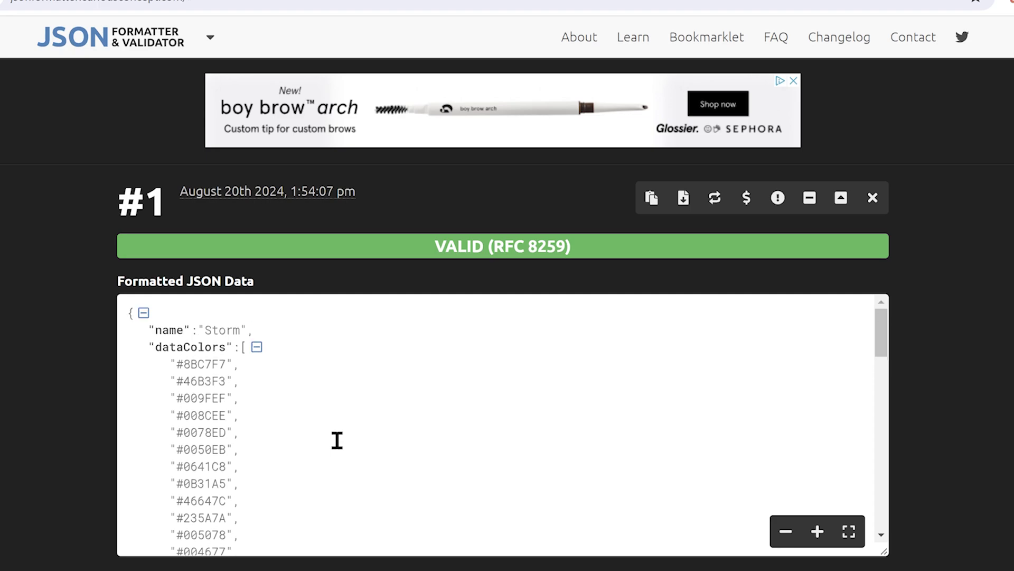
scroll(496, 478, "down", 15)
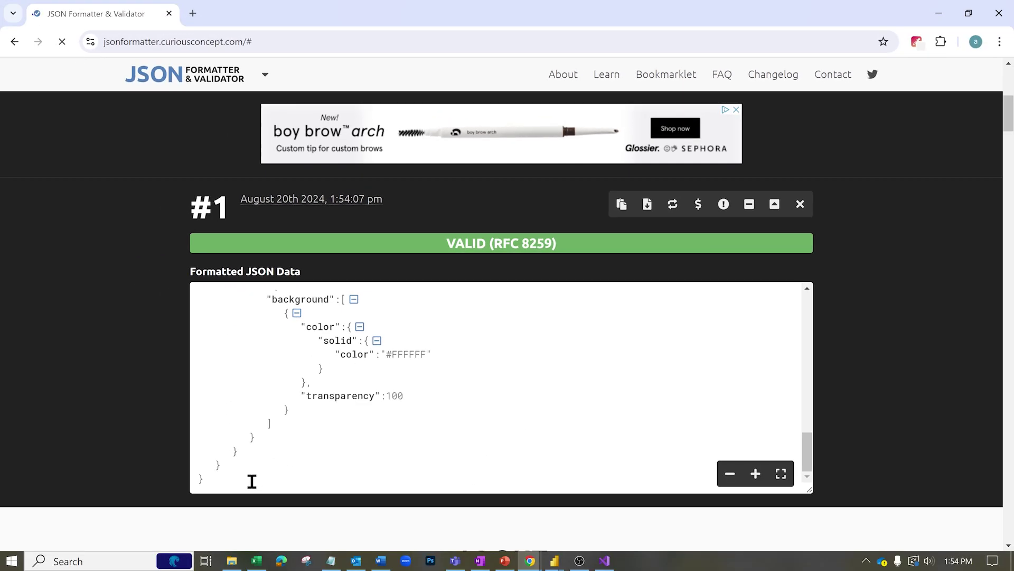
Step: Select the formatted JSON output, then minimize Chrome to return to Visual Studio
left_click_drag(252, 481, 529, 327)
scroll(528, 327, "down", 5)
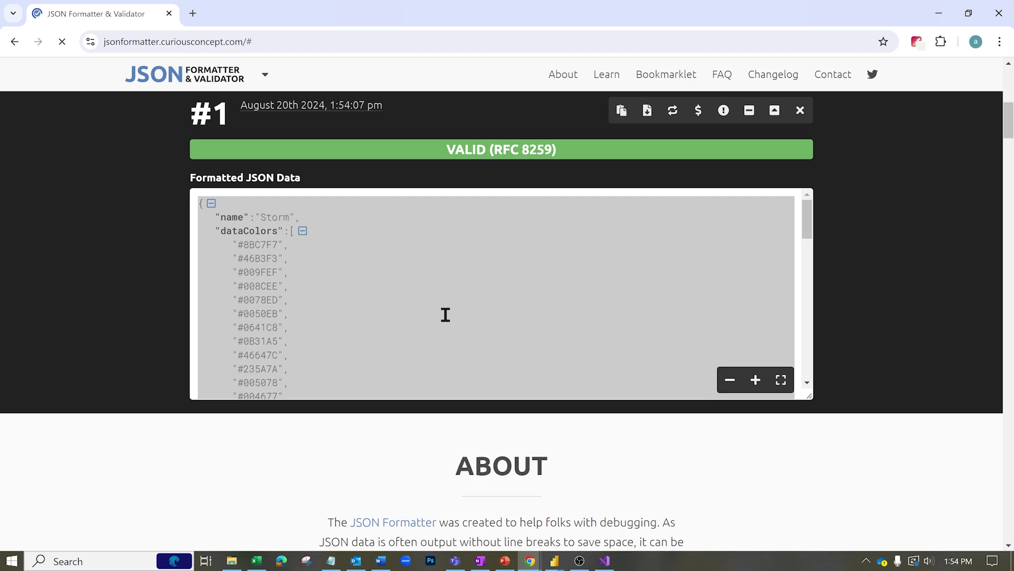
left_click(938, 19)
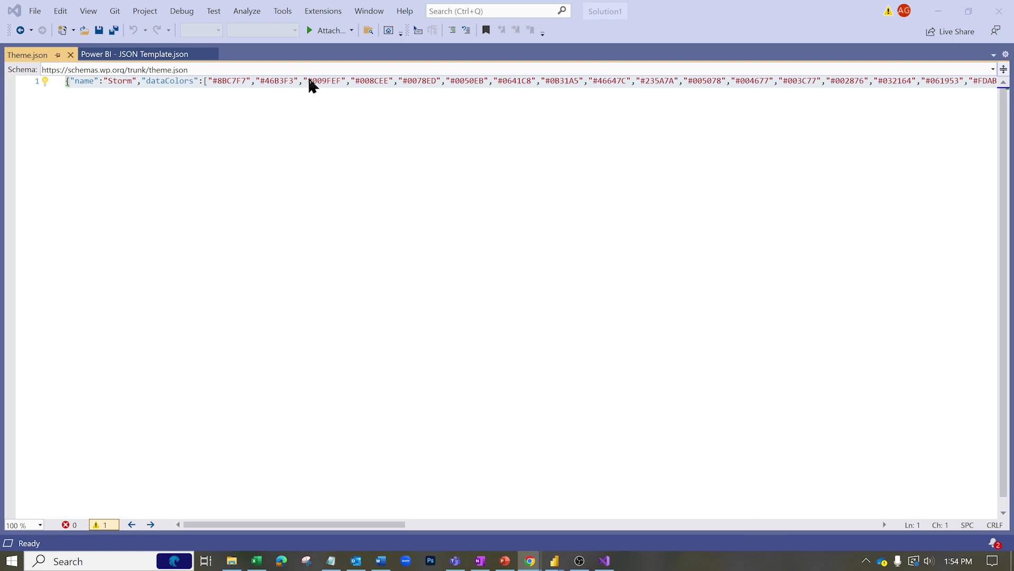
left_click(106, 80)
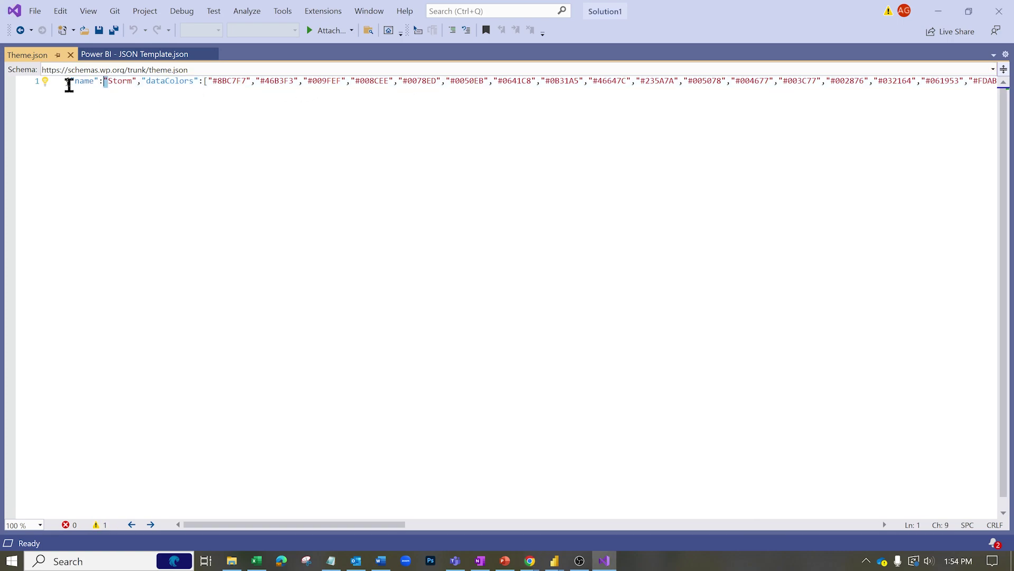
left_click(226, 80)
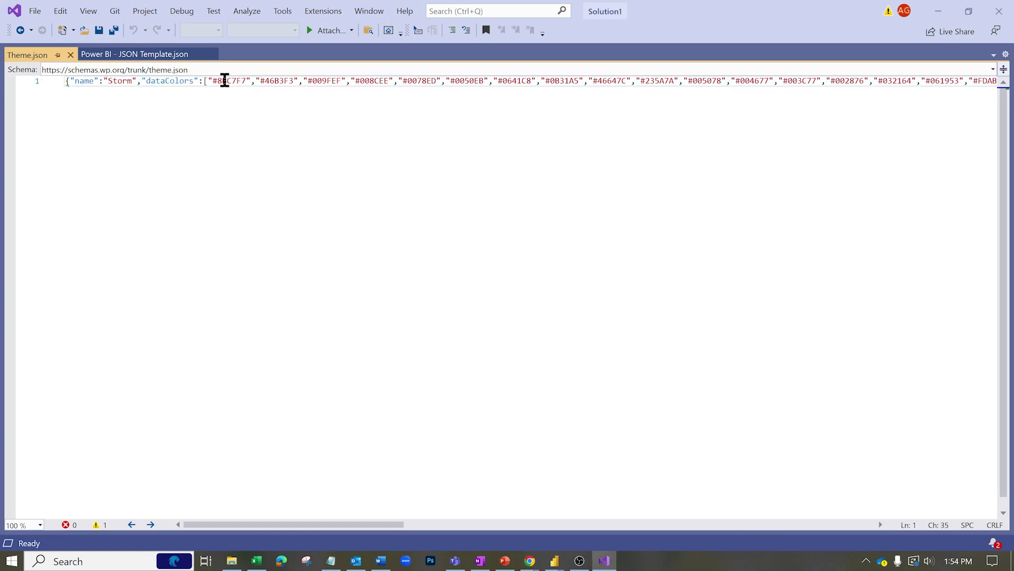